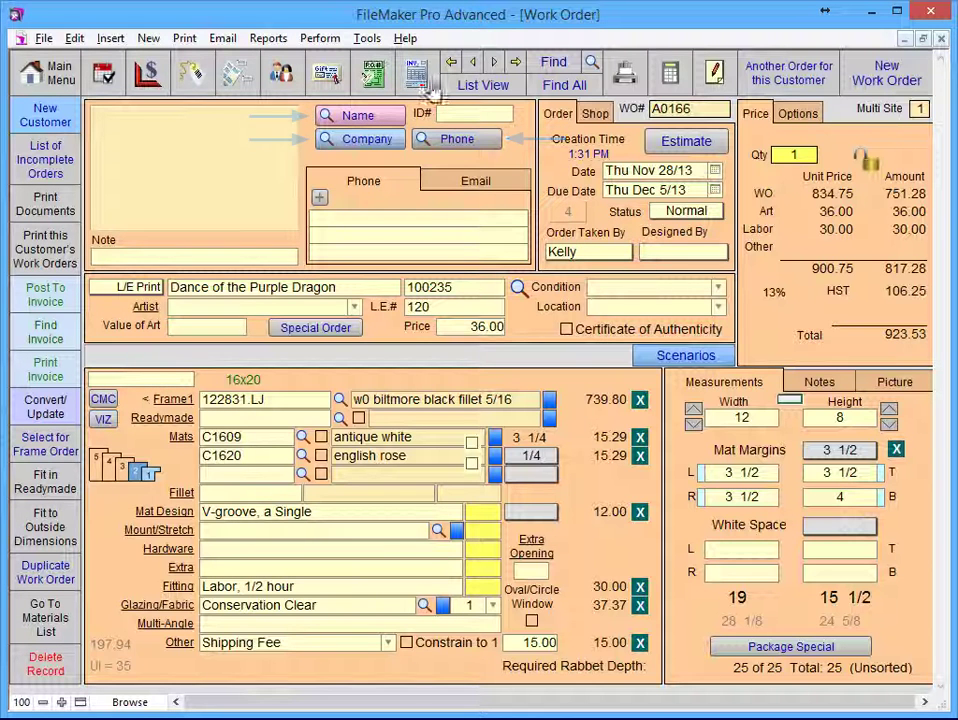
Step: Search by company name 'softtouch' to pull SoftTouch Solutions Inc into the work order
click(456, 143)
text(softtouch)
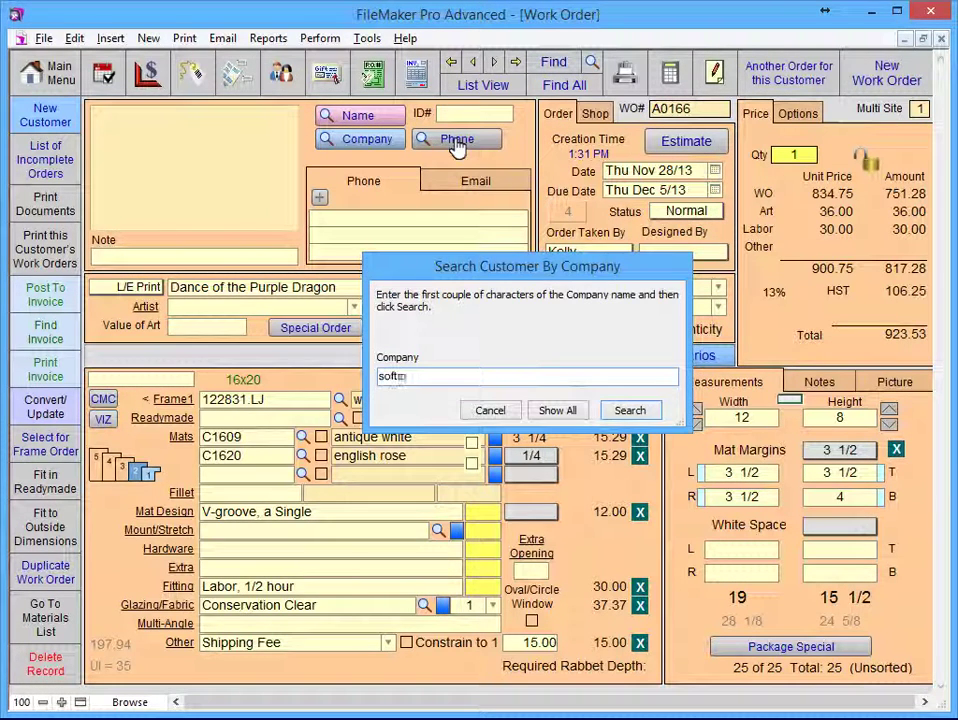
click(631, 411)
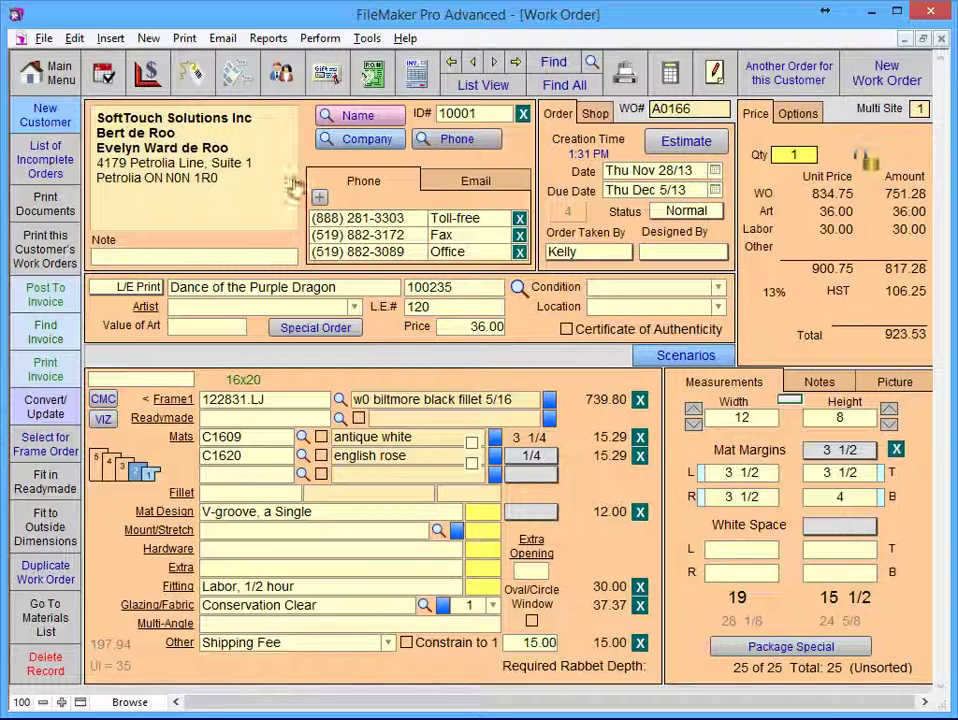
click(282, 75)
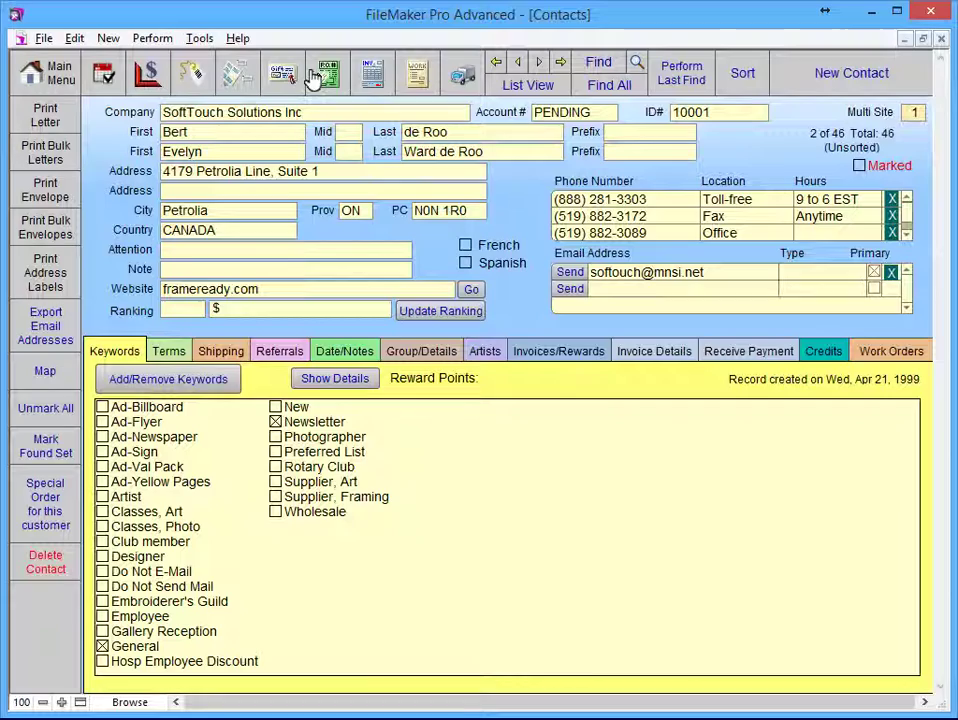
click(416, 76)
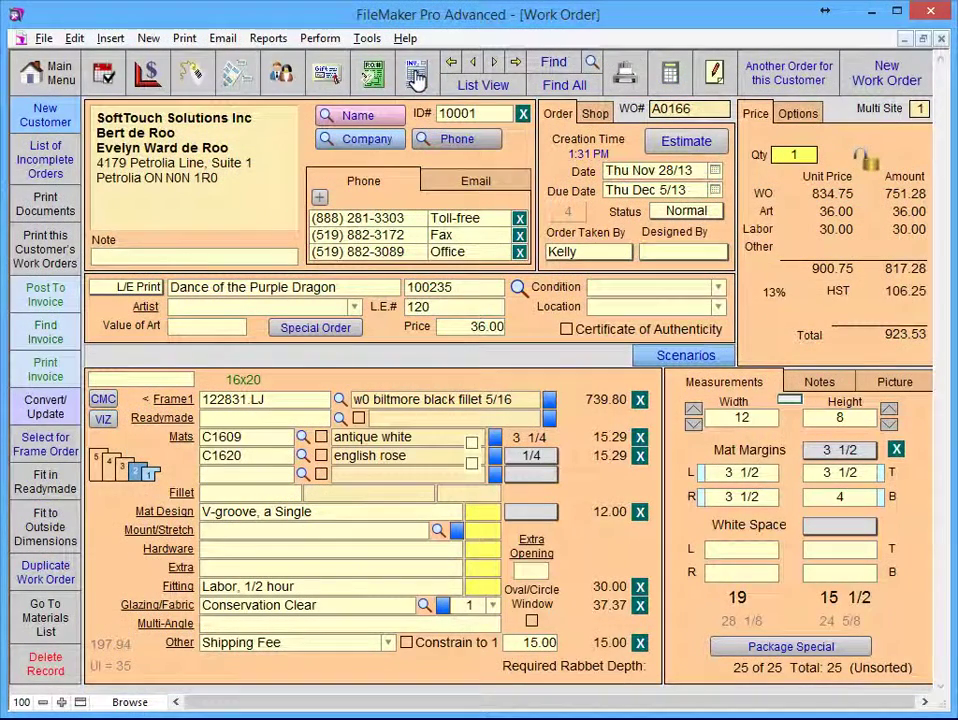
Step: Clear the Contact ID number from the work order, confirming with Yes
click(522, 115)
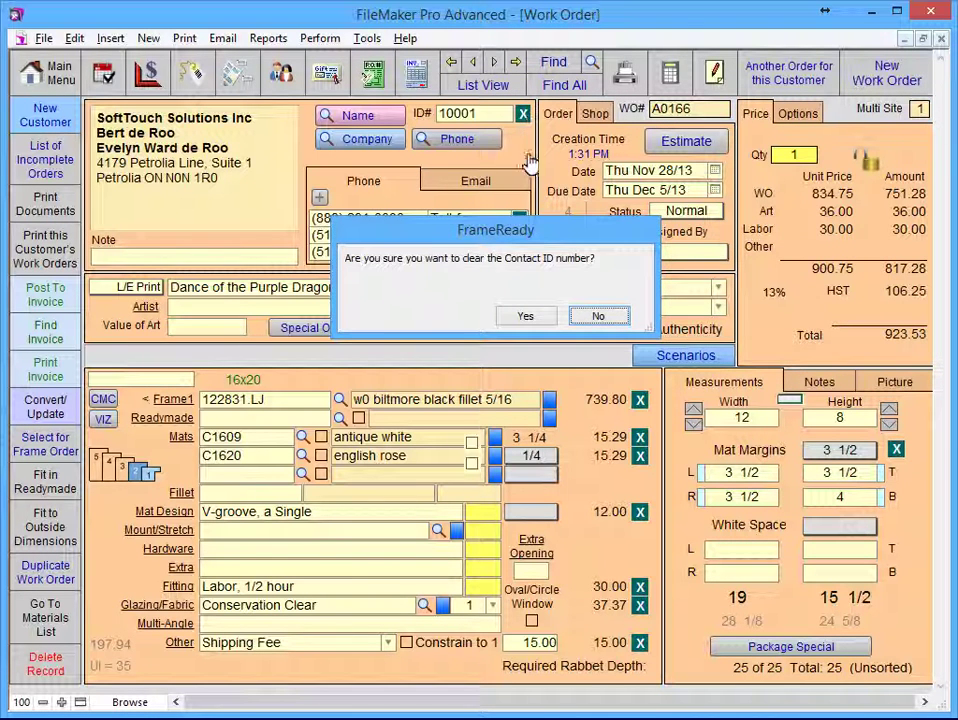
click(526, 316)
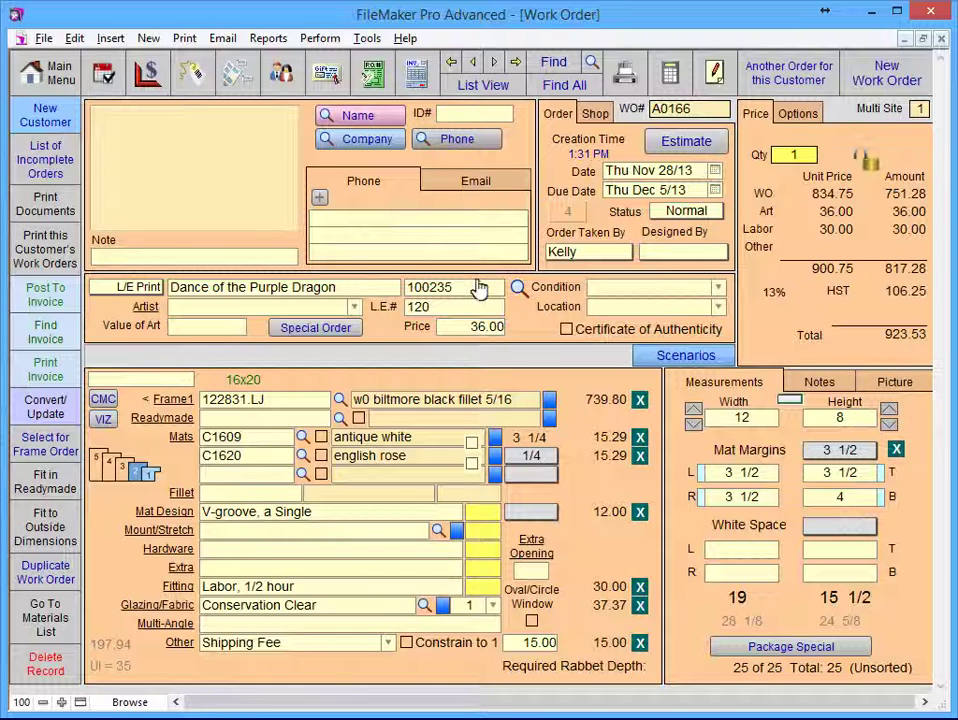
click(453, 145)
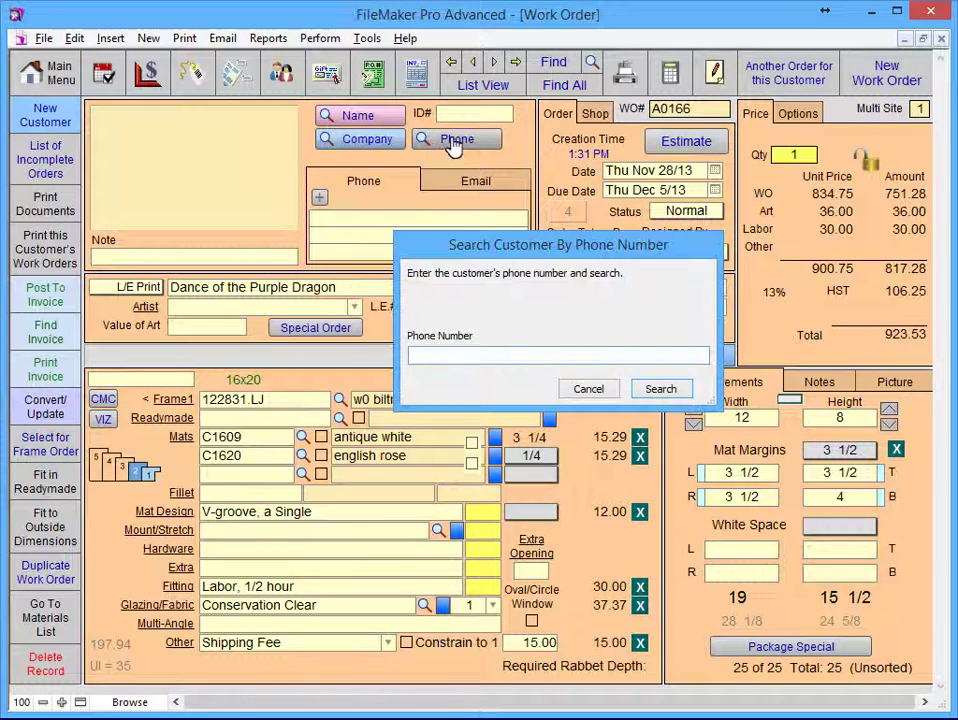
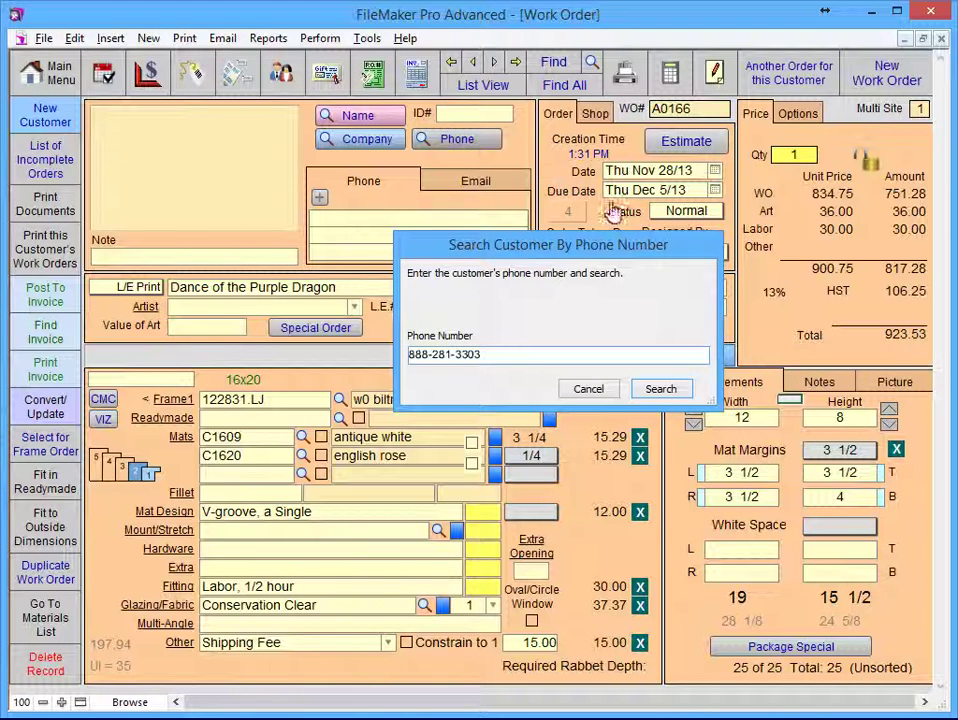
click(658, 388)
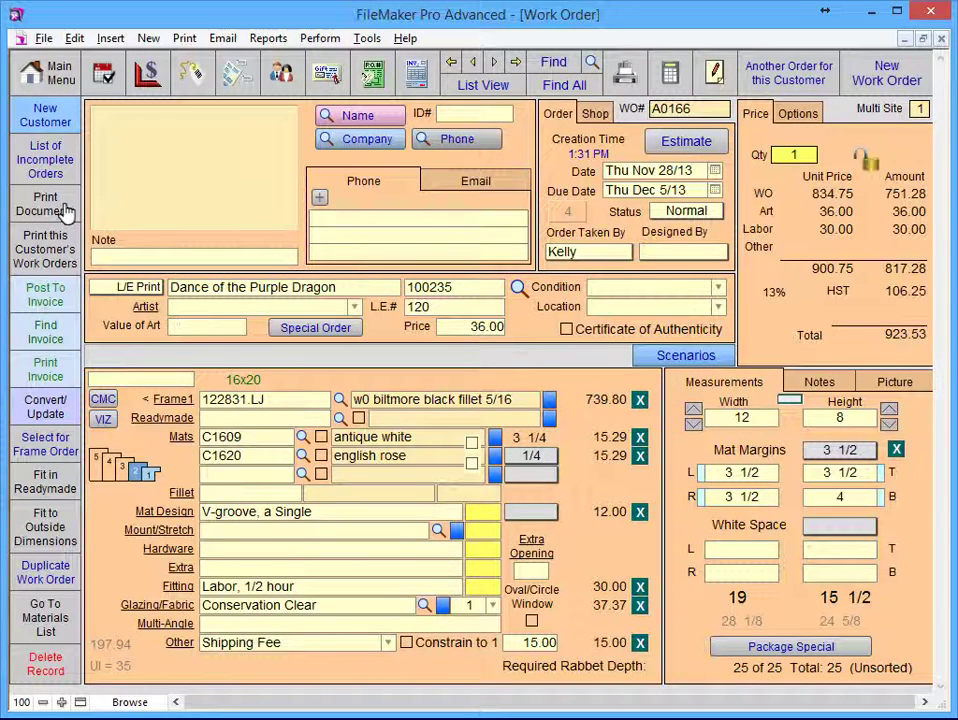
Step: Enter the new customer's first and last name and search to create the contact
click(45, 117)
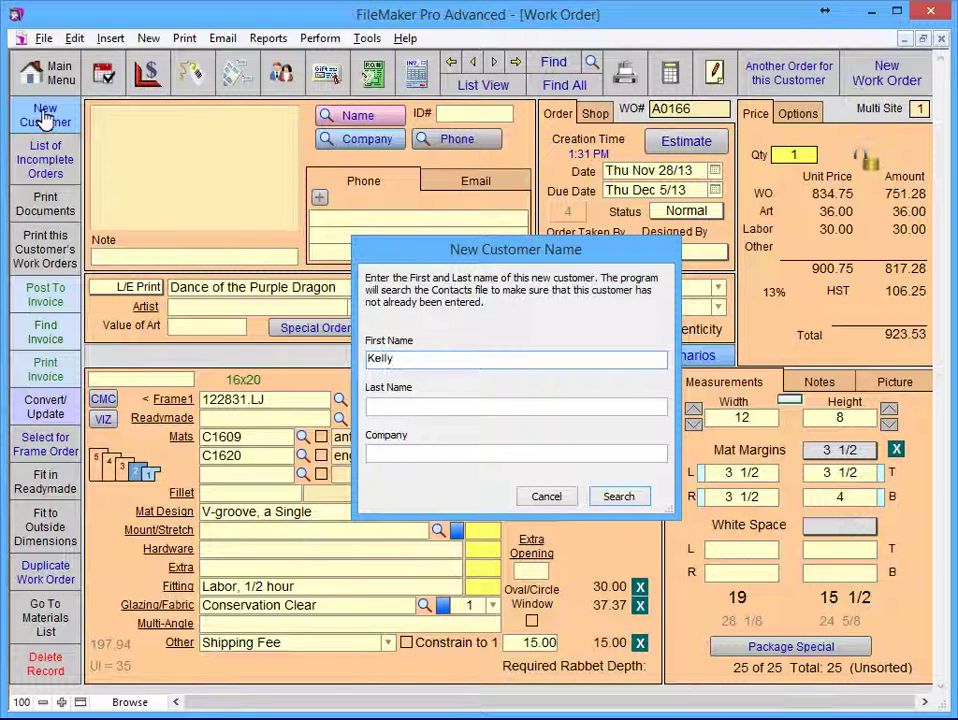
key(Tab)
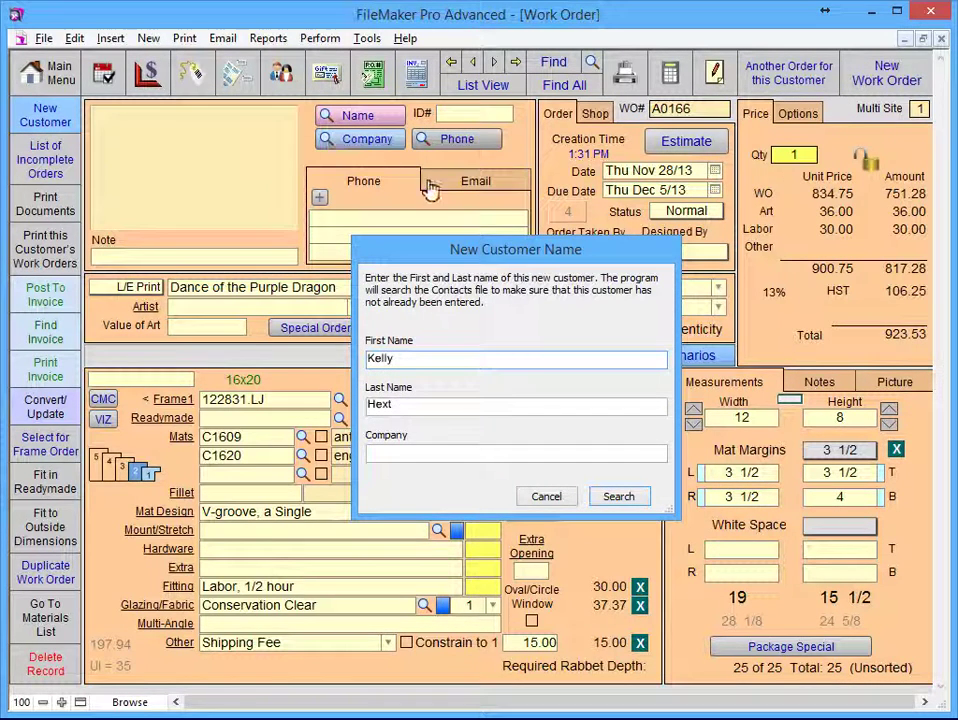
click(619, 497)
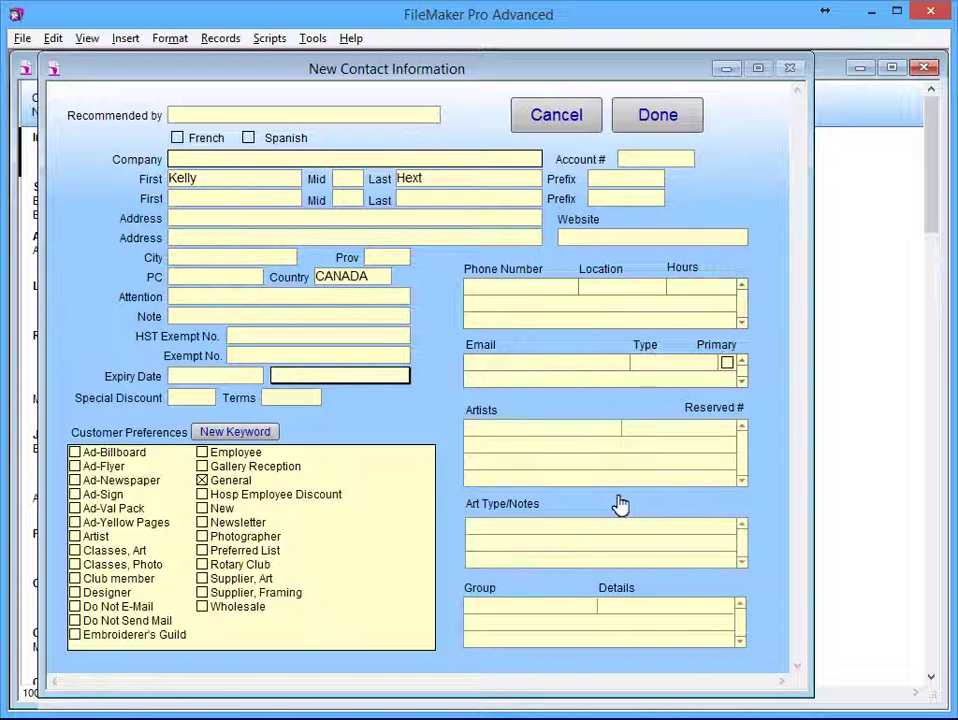
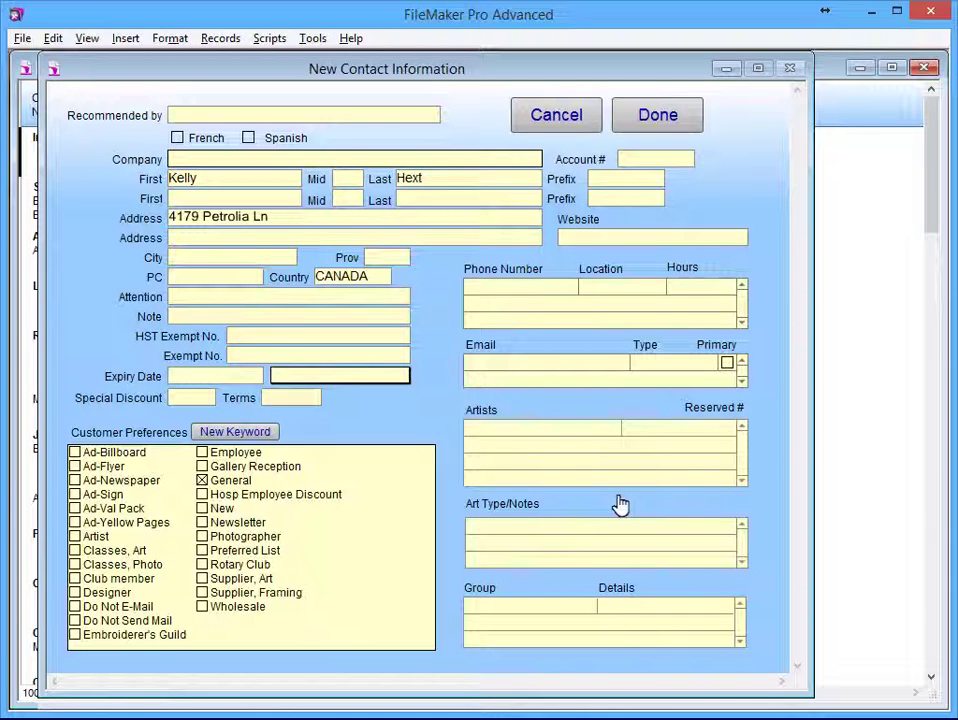
Step: Fill in the contact's street address, city, province, phone number and e-mail, then click Done
key(Tab)
key(Tab)
text(Petrolia)
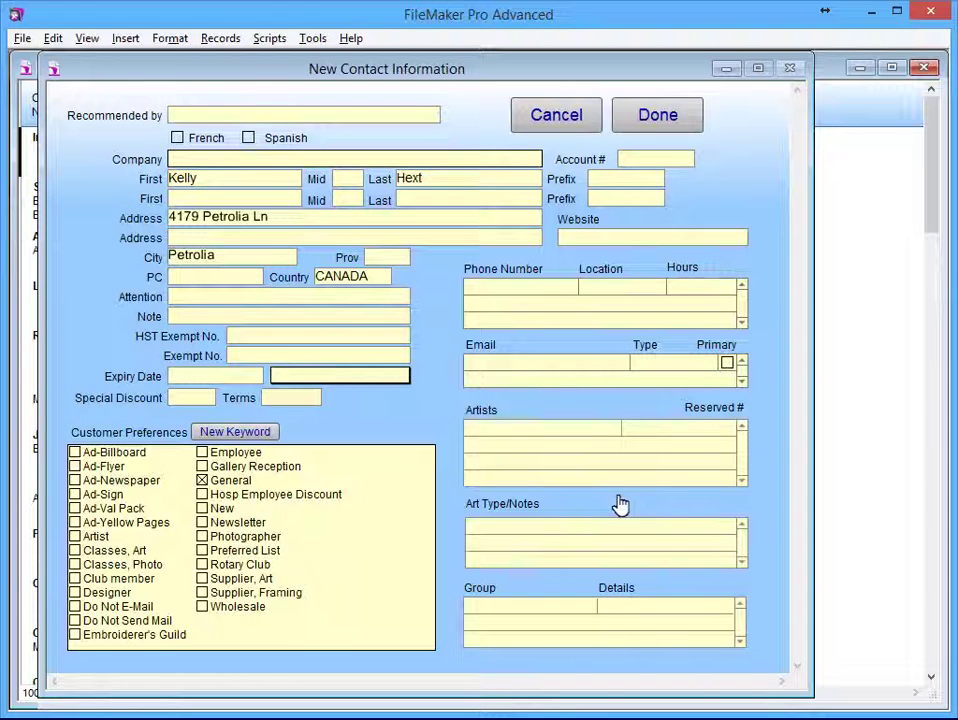
key(Tab)
text(ON)
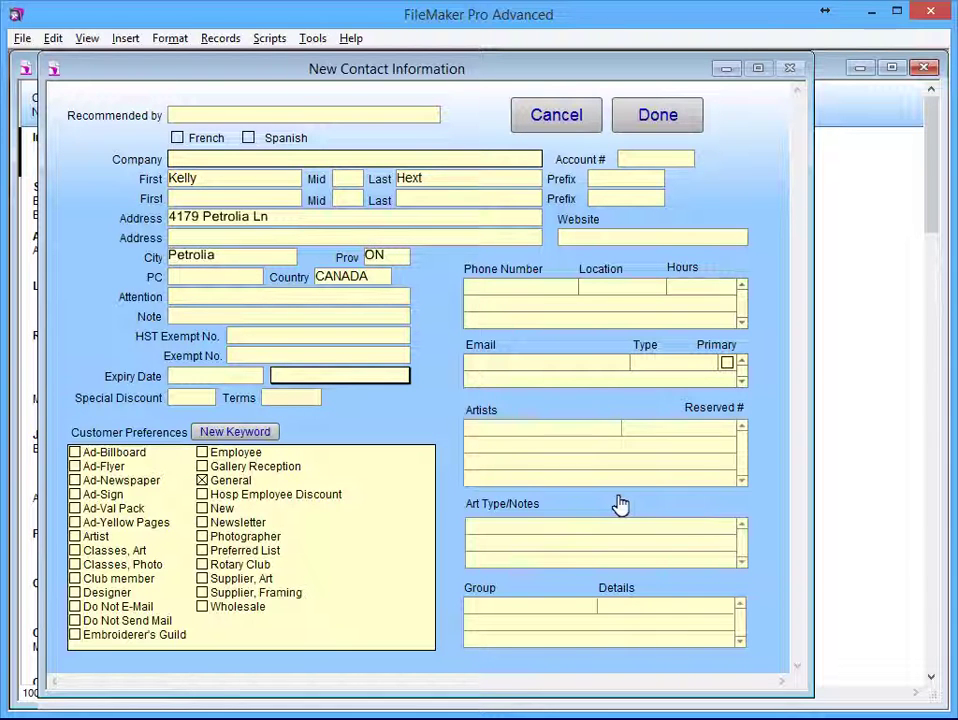
key(Tab)
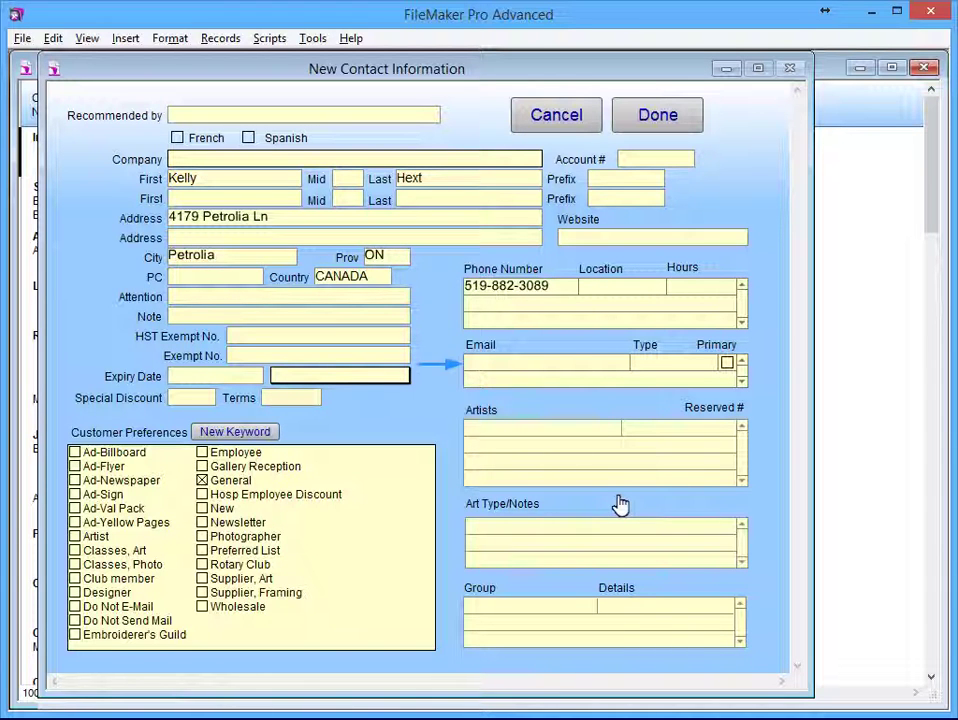
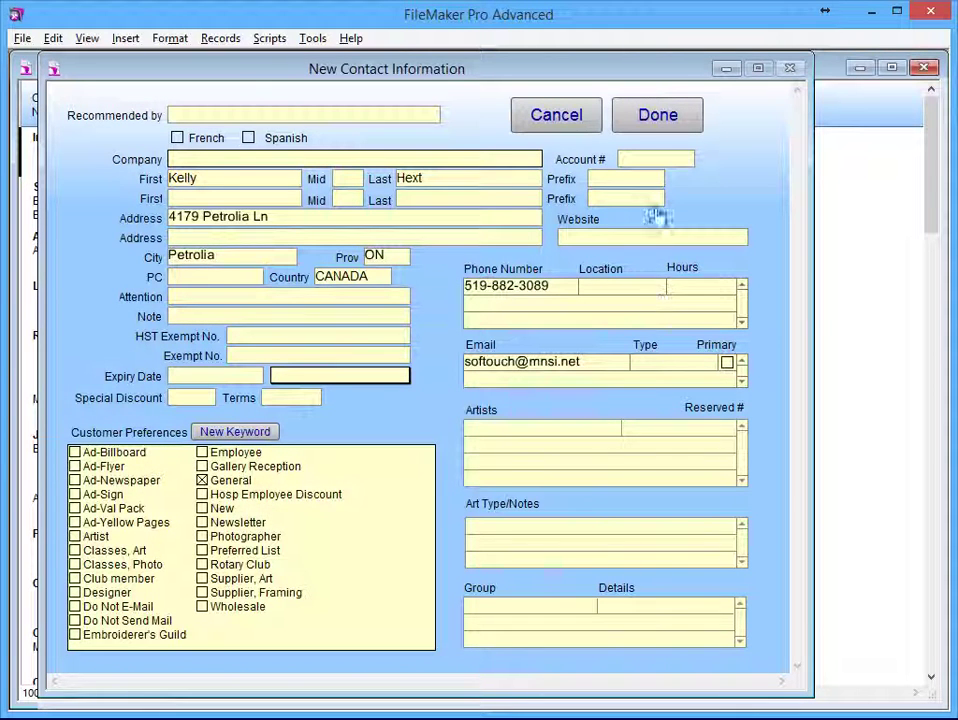
click(658, 118)
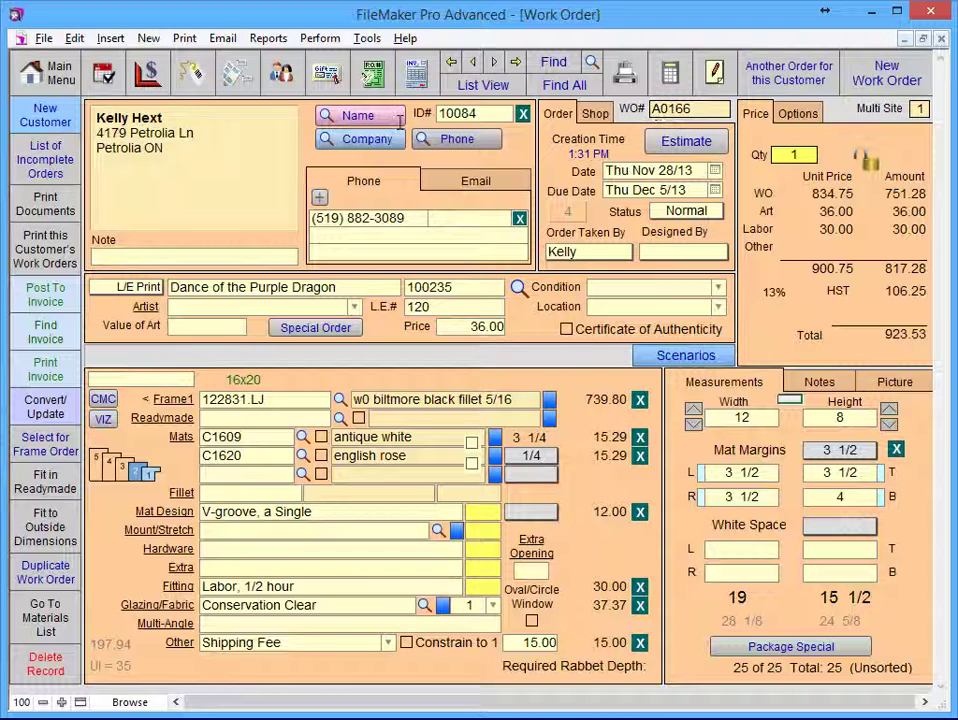
Step: Type 'Do not phone, email when complete' into the customer Note field
click(98, 255)
text(Do not )
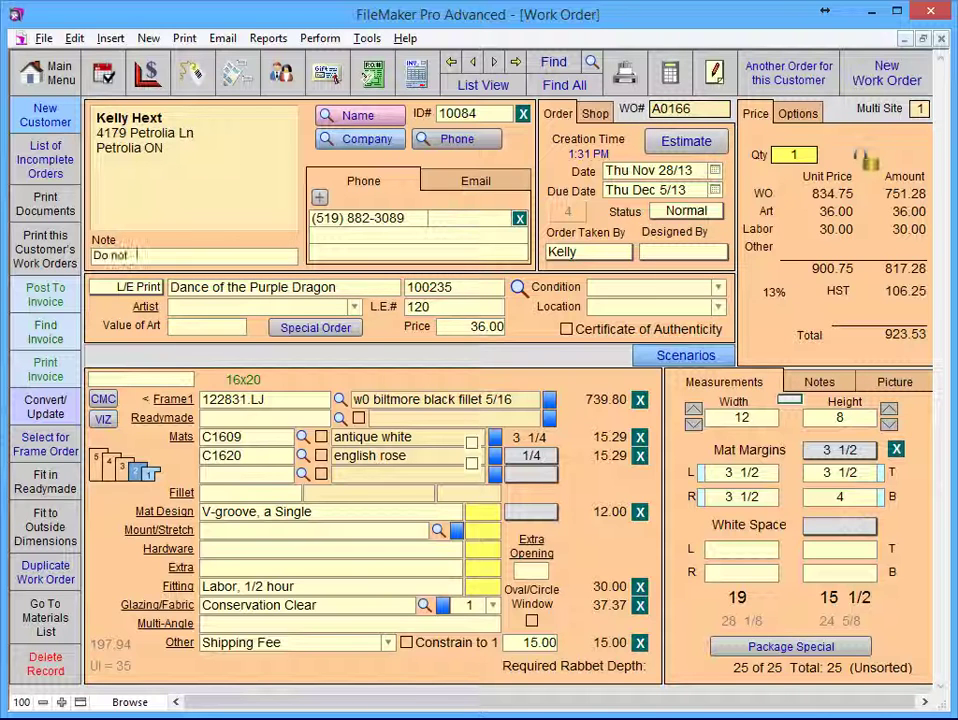
text(phone, email)
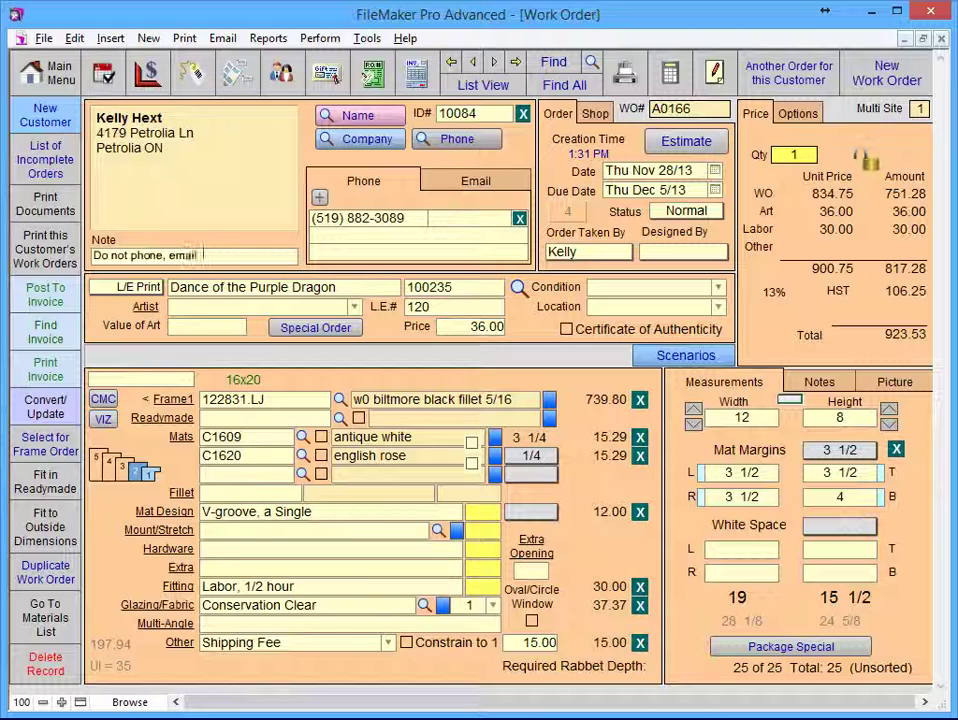
text( when complete)
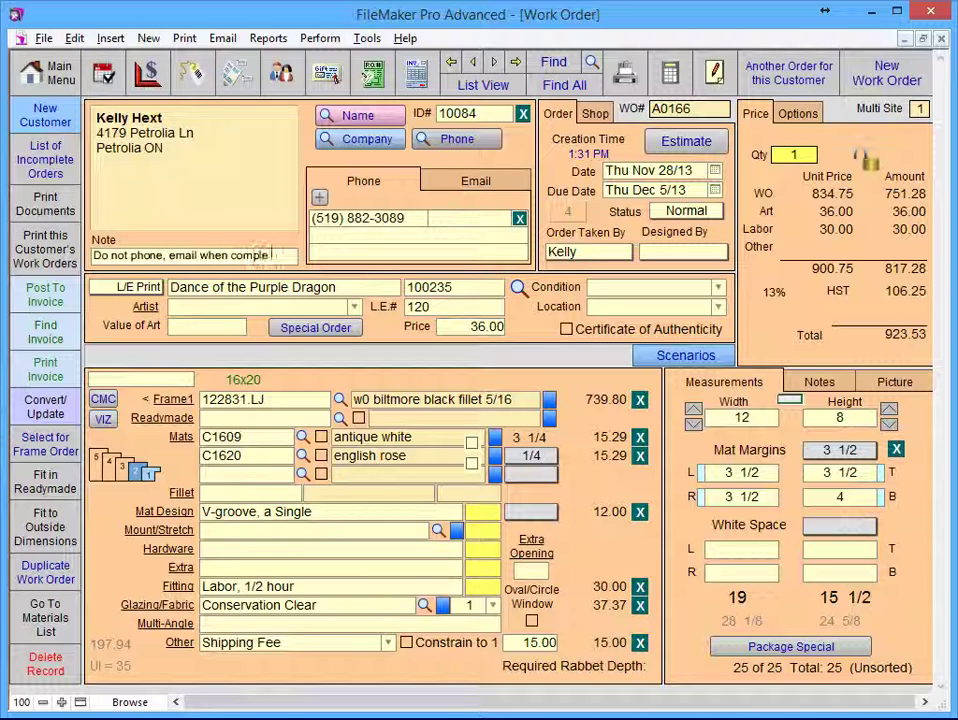